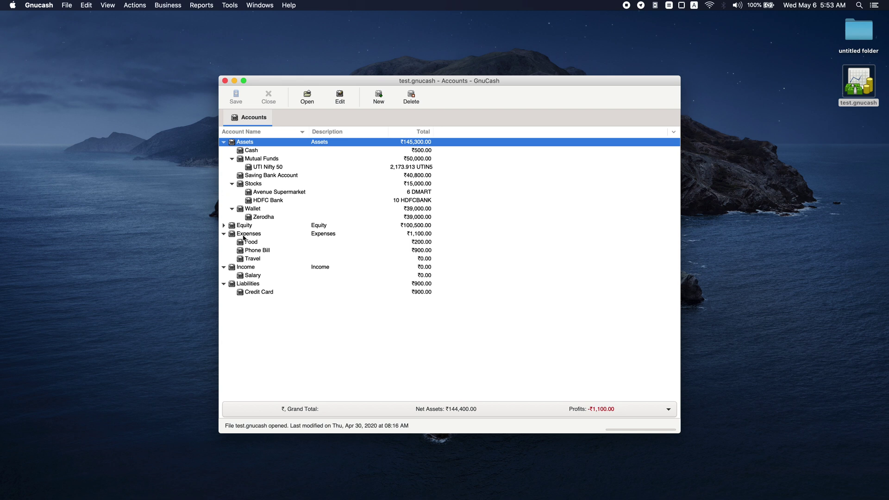
Step: Open the Credit Card account register from the account tree of test.gnucash
{"action": "double_click", "coordinate": [247, 292]}
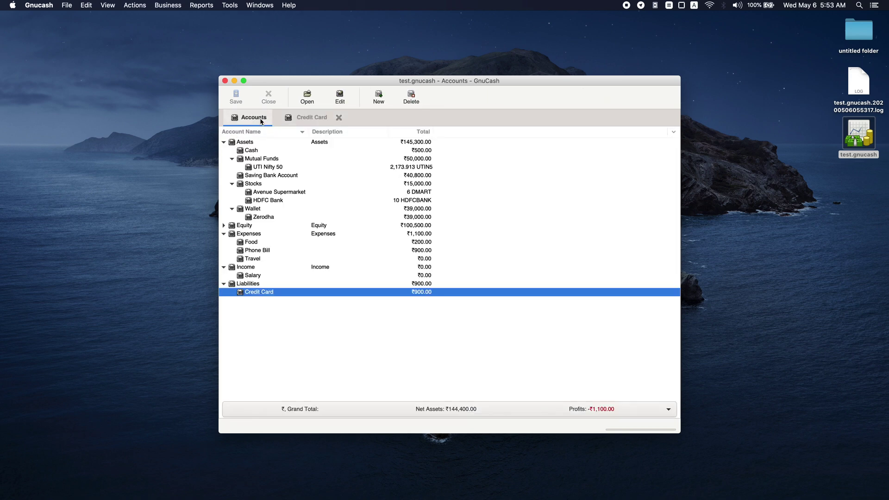
Step: Open the Food register in its own tab, then go back to the Credit Card register's blank row
{"action": "left_click", "coordinate": [262, 118]}
{"action": "double_click", "coordinate": [247, 242]}
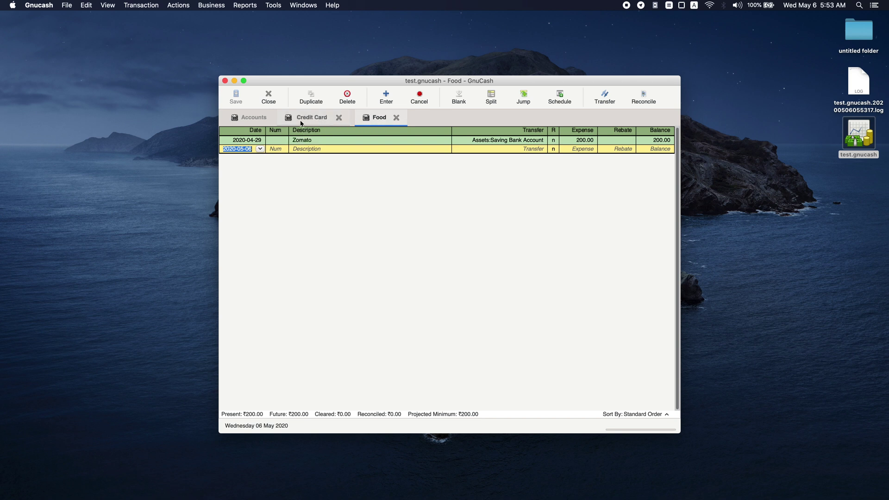
{"action": "left_click", "coordinate": [325, 124]}
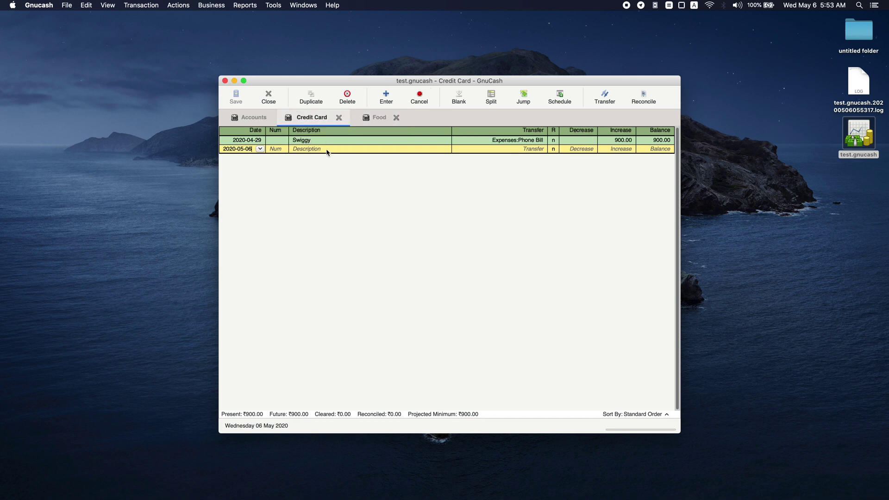
{"action": "key", "text": "Tab"}
{"action": "key", "text": "Tab"}
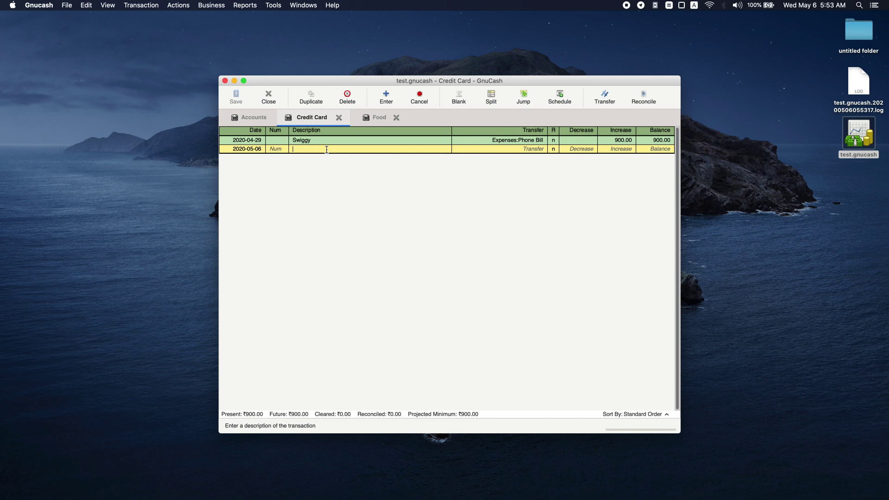
Step: Describe the new 2020-05-06 Credit Card transaction as 'Dineout at Restaurant Foo'
{"action": "type", "text": "Dineout at Restaurant Foo"}
{"action": "key", "text": "Tab"}
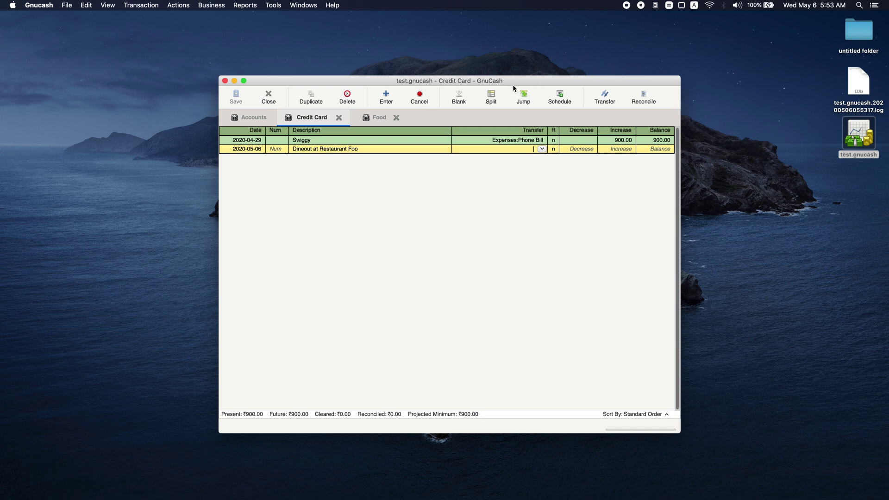
Step: Commit the Dineout entry without an amount, after checking its splits and the Swiggy transaction's splits
{"action": "left_click", "coordinate": [484, 102]}
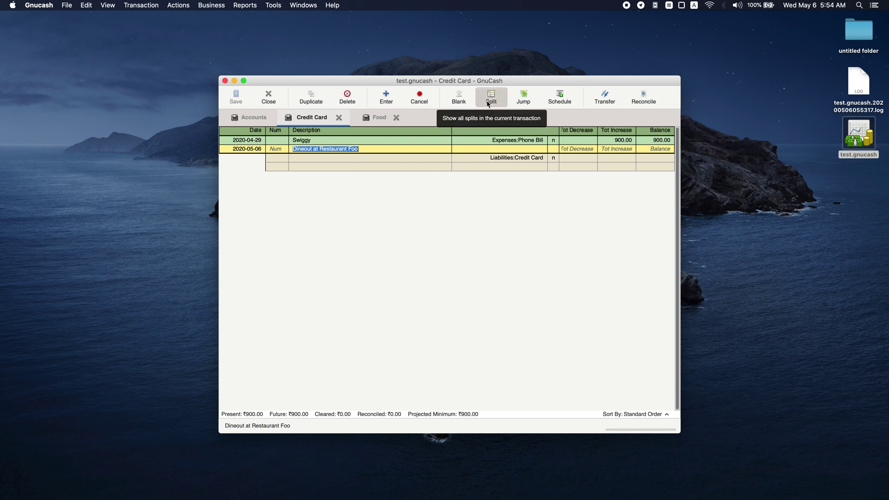
{"action": "key", "text": "Tab"}
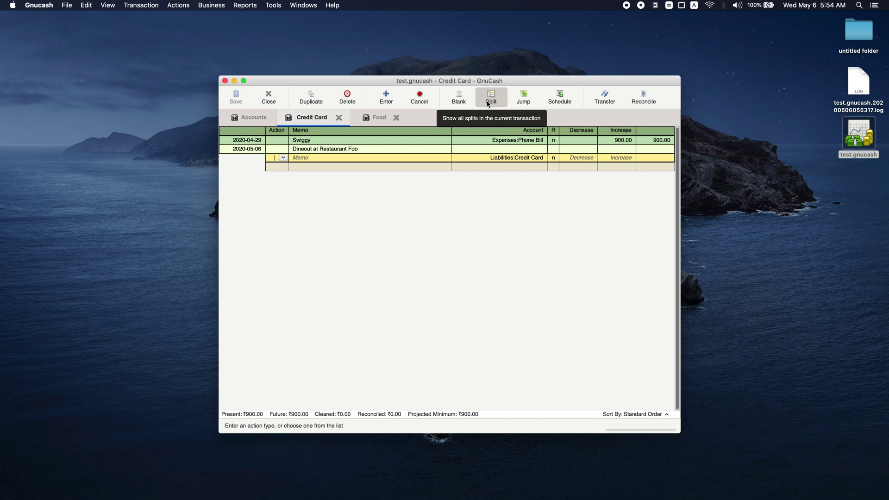
{"action": "left_click", "coordinate": [488, 103]}
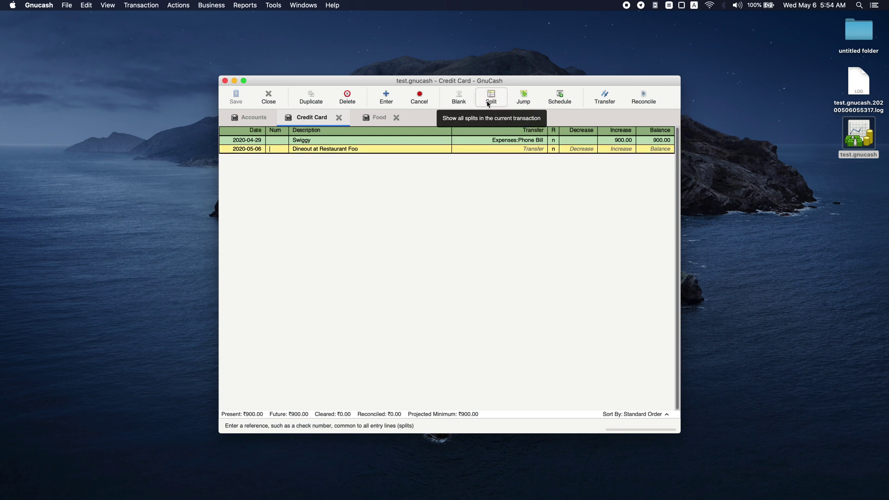
{"action": "left_click", "coordinate": [390, 141]}
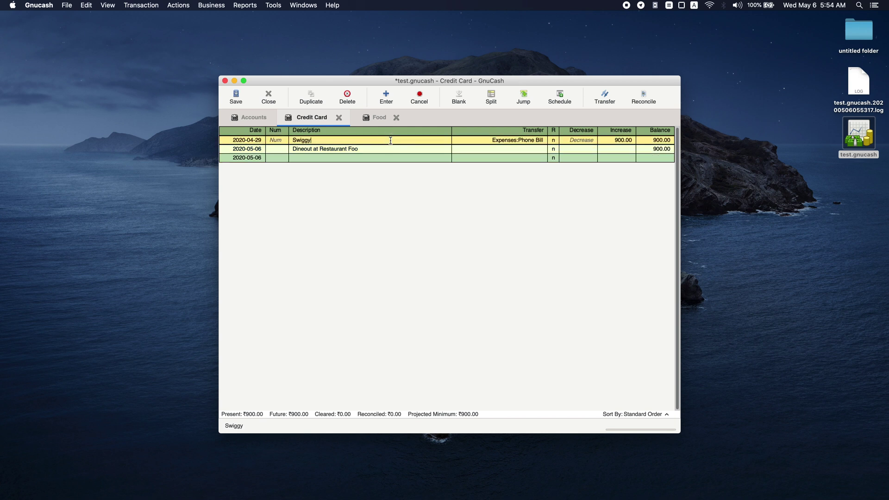
{"action": "left_click", "coordinate": [488, 103]}
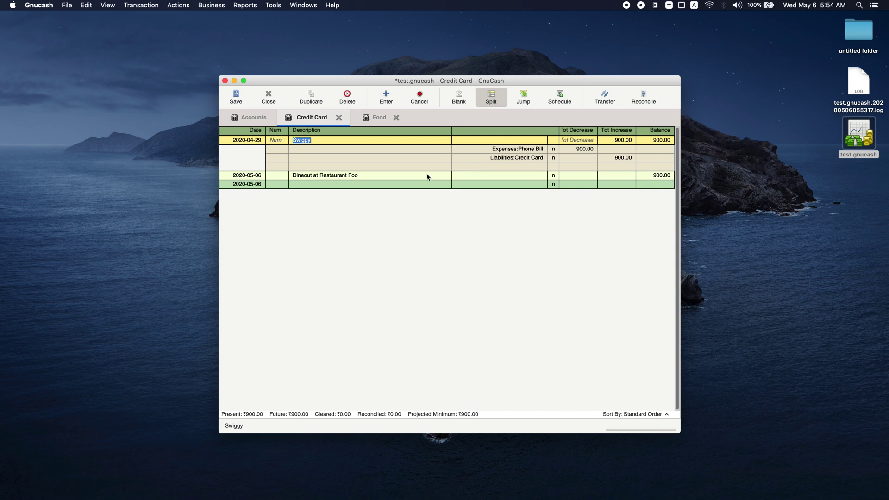
{"action": "left_click", "coordinate": [477, 175]}
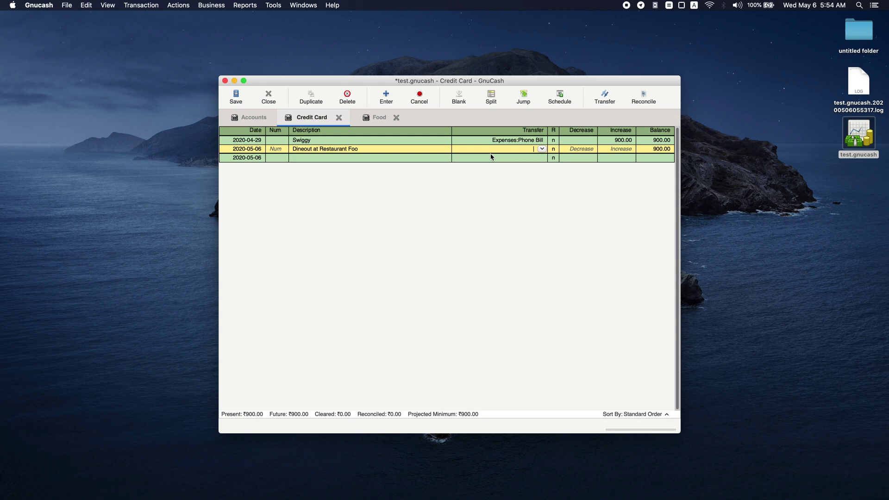
Step: Charge the Dineout transaction to Expenses:Food as a 210.00 credit-card increase
{"action": "type", "text": "Expenses:Food"}
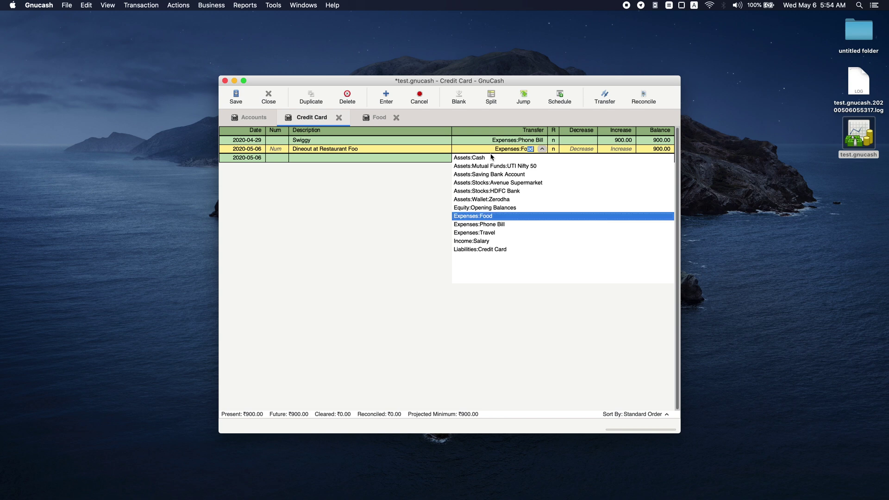
{"action": "key", "text": "Tab"}
{"action": "key", "text": "Tab"}
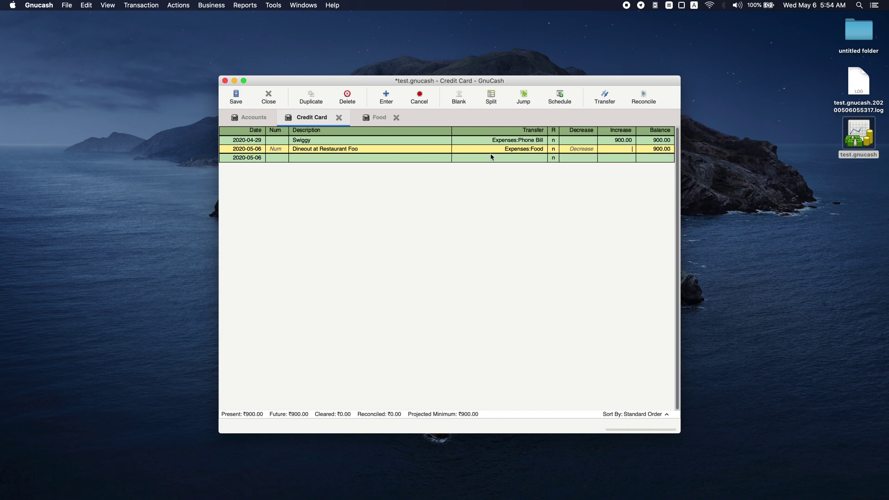
{"action": "type", "text": "200"}
{"action": "key", "text": "BackSpace"}
{"action": "key", "text": "BackSpace"}
{"action": "type", "text": "10"}
{"action": "left_click", "coordinate": [496, 106]}
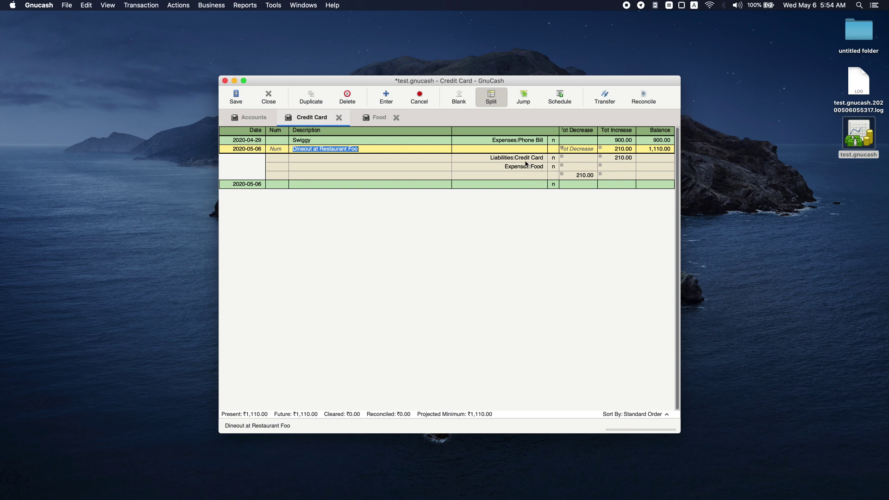
Step: Set the Expenses:Food split to 210.00 and the Liabilities:Credit Card split to 200.00
{"action": "left_click", "coordinate": [583, 167]}
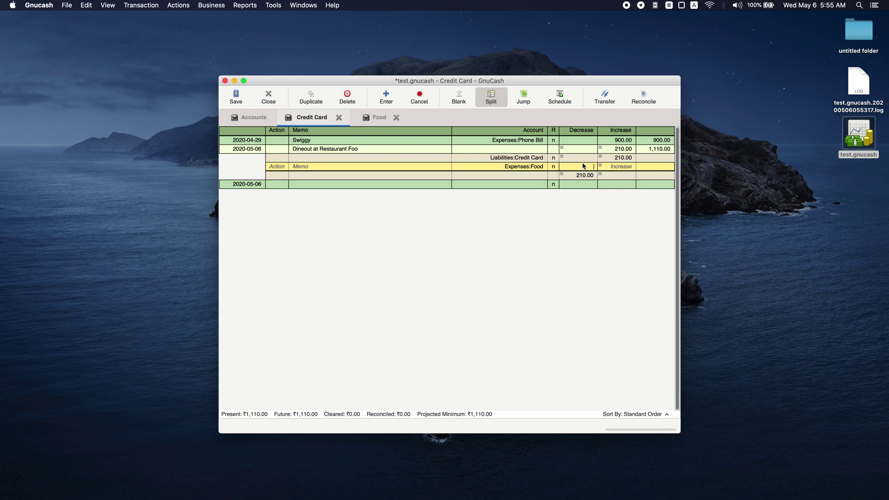
{"action": "type", "text": "200"}
{"action": "key", "text": "BackSpace"}
{"action": "key", "text": "BackSpace"}
{"action": "type", "text": "10"}
{"action": "key", "text": "Tab"}
{"action": "key", "text": "Tab"}
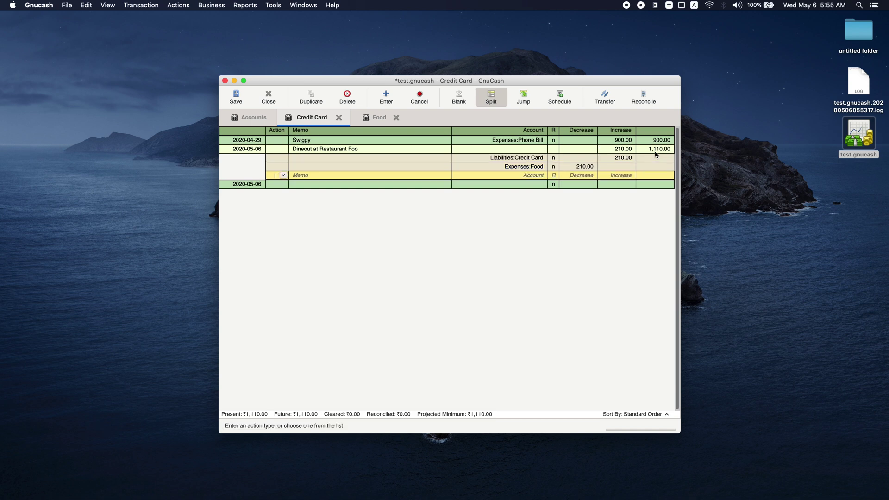
{"action": "key", "text": "Tab"}
{"action": "left_click", "coordinate": [622, 158]}
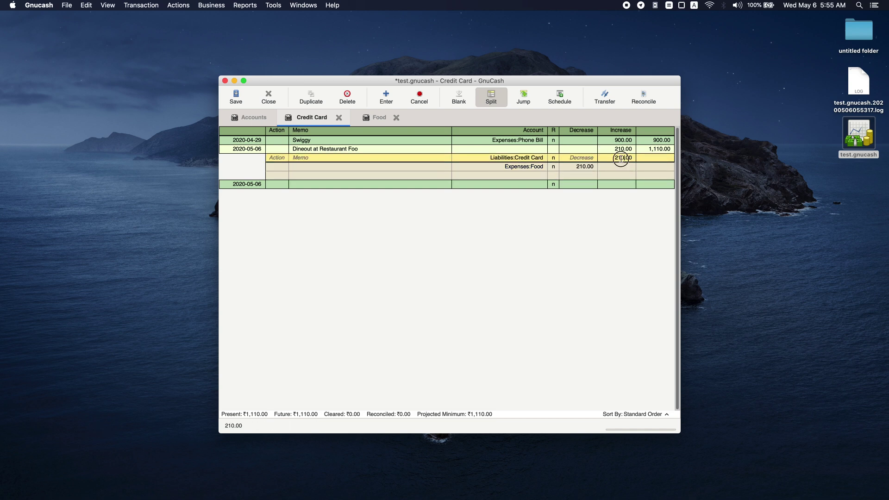
{"action": "key", "text": "BackSpace"}
{"action": "type", "text": "0"}
{"action": "left_click", "coordinate": [511, 175]}
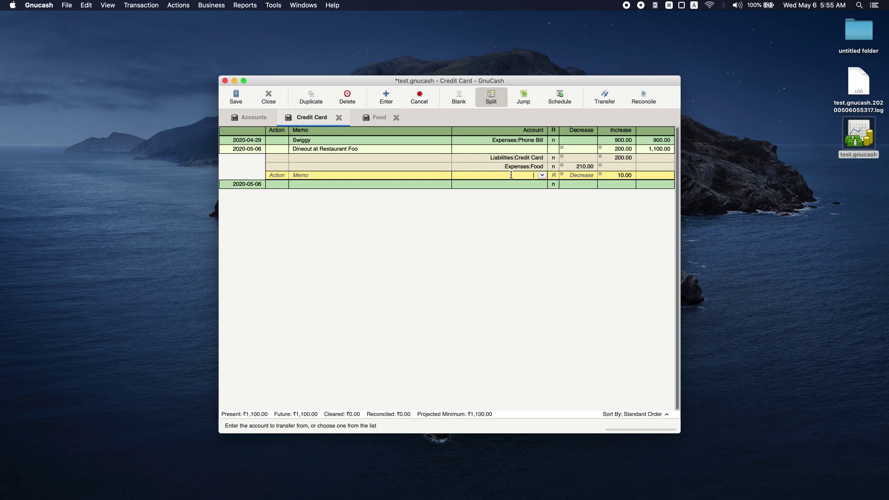
Step: Assign the remaining 10.00 imbalance split to Assets:Cash
{"action": "type", "text": "E$"}
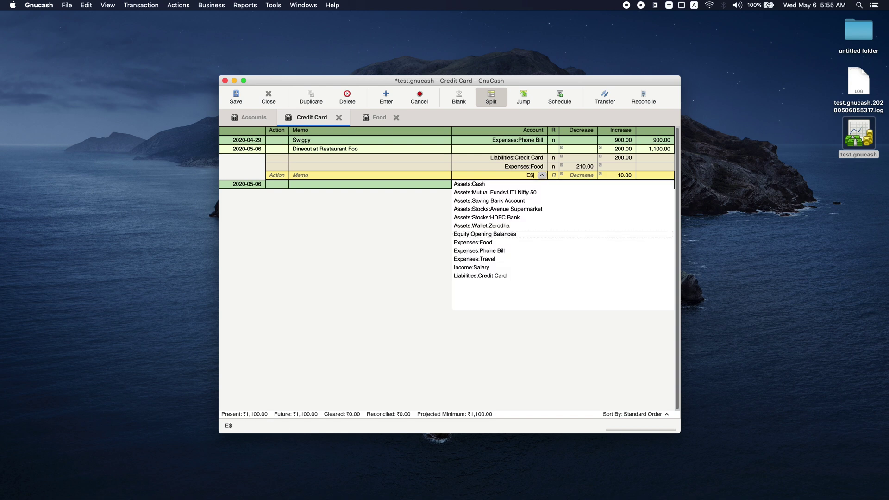
{"action": "key", "text": "BackSpace"}
{"action": "key", "text": "BackSpace"}
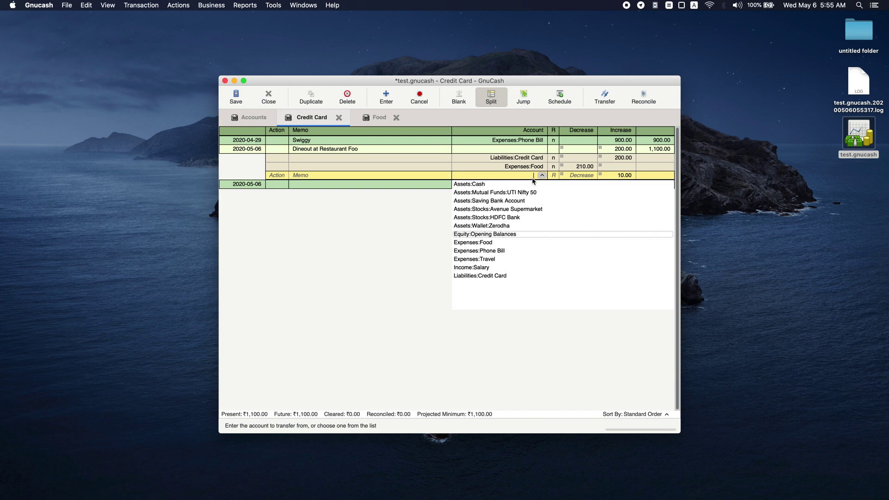
{"action": "type", "text": "Assets:Cash"}
{"action": "key", "text": "Tab"}
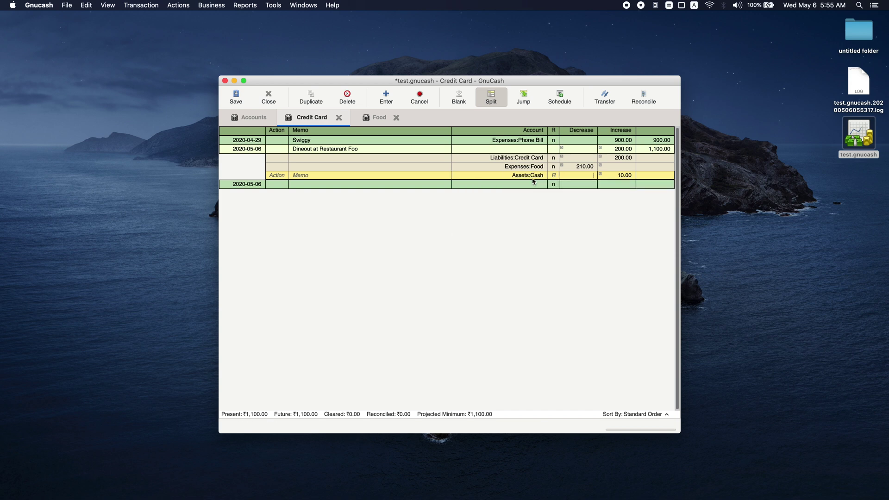
{"action": "key", "text": "Tab"}
{"action": "key", "text": "Tab"}
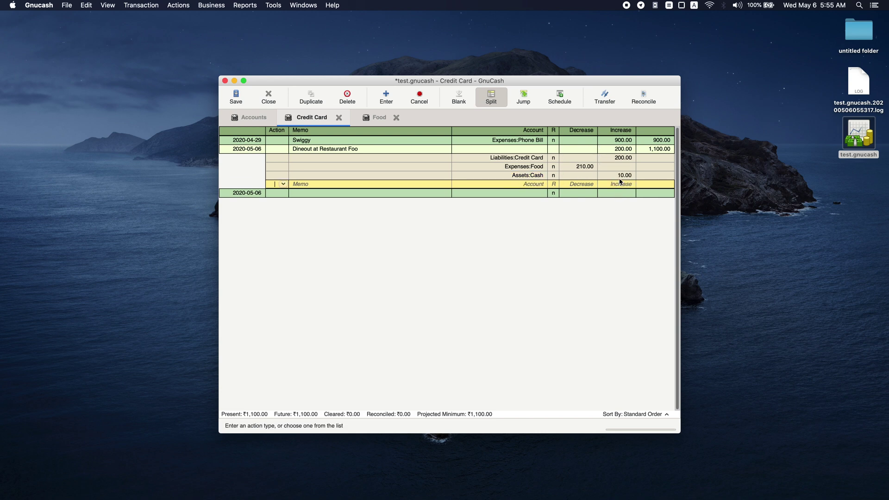
Step: Review the Dineout transaction in the Credit Card register and close the Food register
{"action": "left_click", "coordinate": [491, 98]}
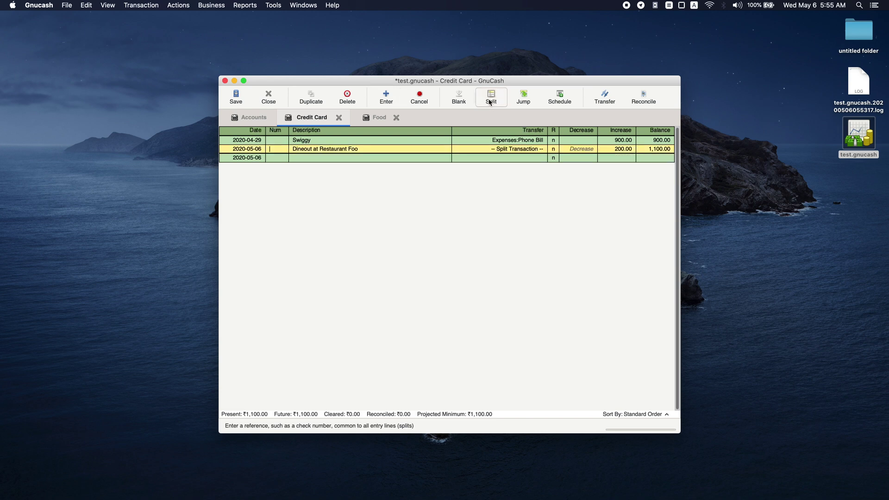
{"action": "left_click", "coordinate": [373, 120]}
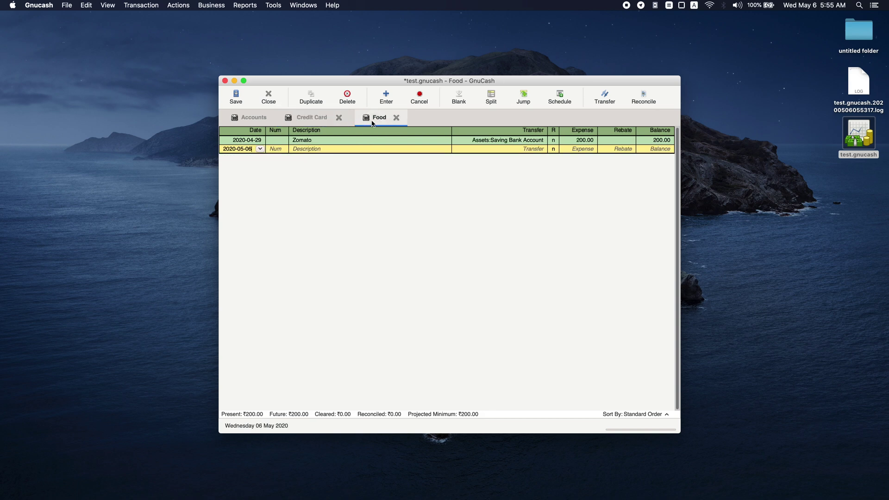
{"action": "left_click", "coordinate": [312, 118]}
{"action": "left_click", "coordinate": [392, 149]}
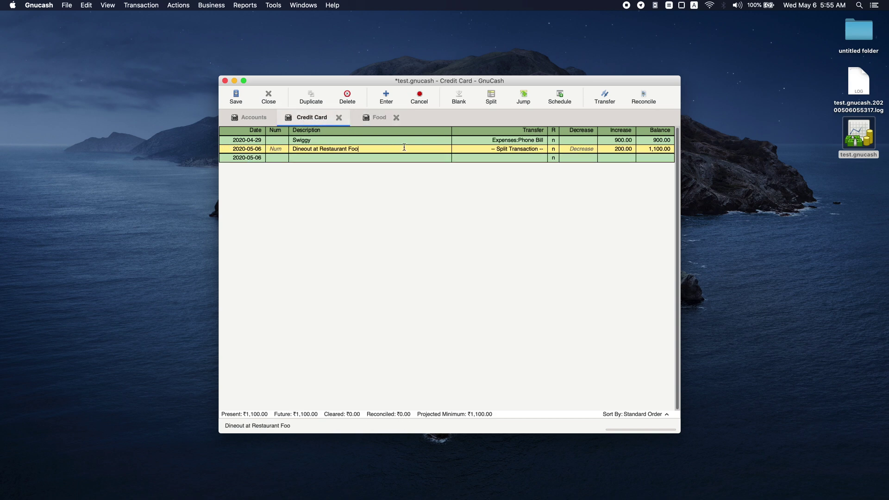
{"action": "left_click", "coordinate": [396, 118]}
{"action": "left_click", "coordinate": [252, 118]}
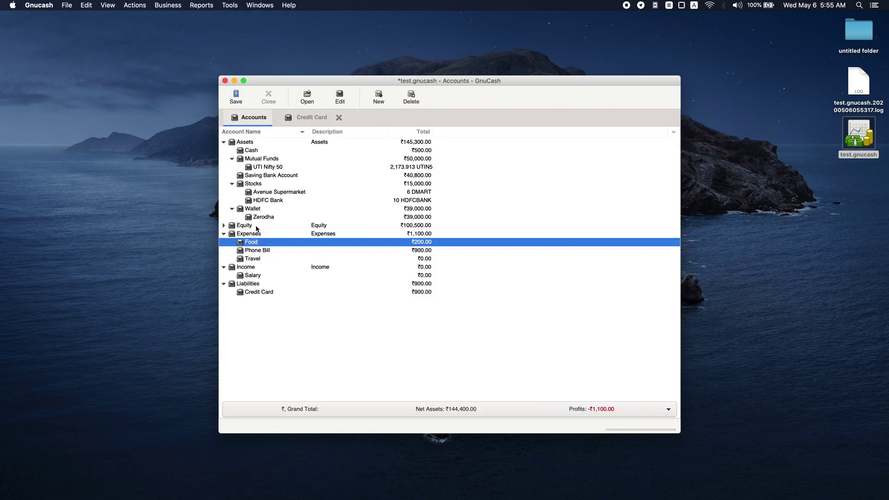
{"action": "left_click", "coordinate": [310, 118]}
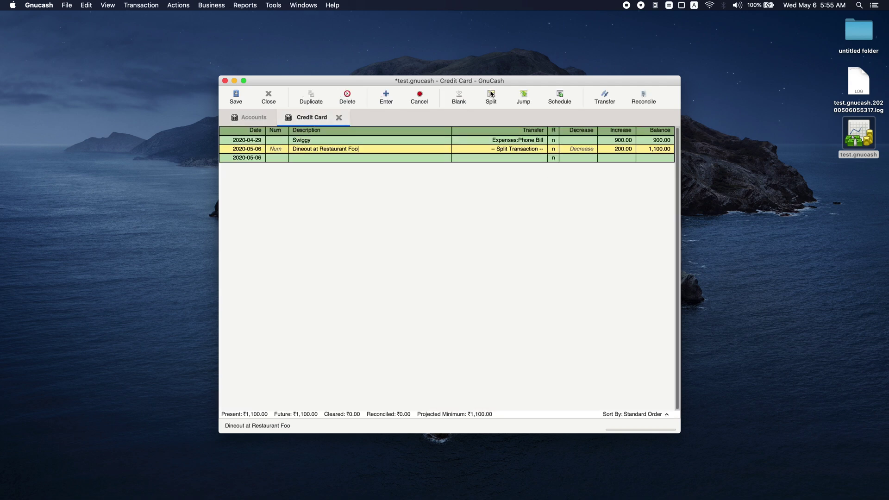
{"action": "left_click", "coordinate": [502, 103]}
Step: Reopen the Food and Cash registers to check the Dineout entry, then close Cash
{"action": "left_click", "coordinate": [252, 118]}
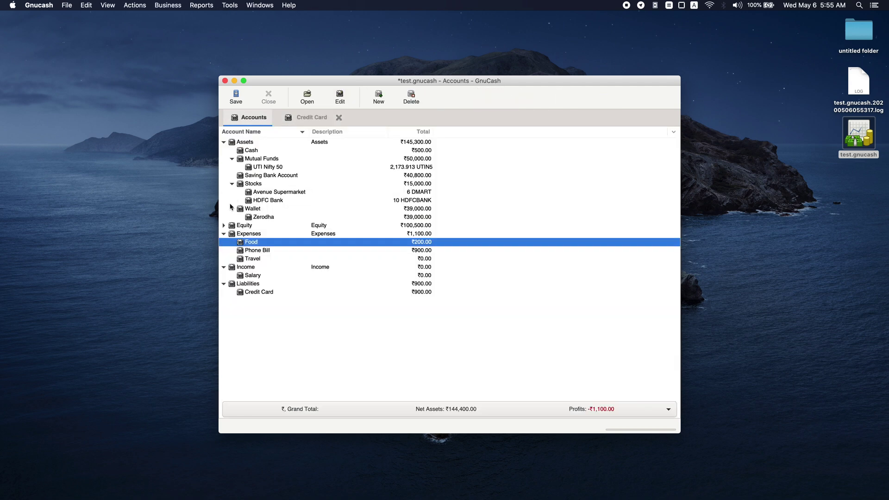
{"action": "double_click", "coordinate": [242, 240]}
{"action": "left_click", "coordinate": [385, 149]}
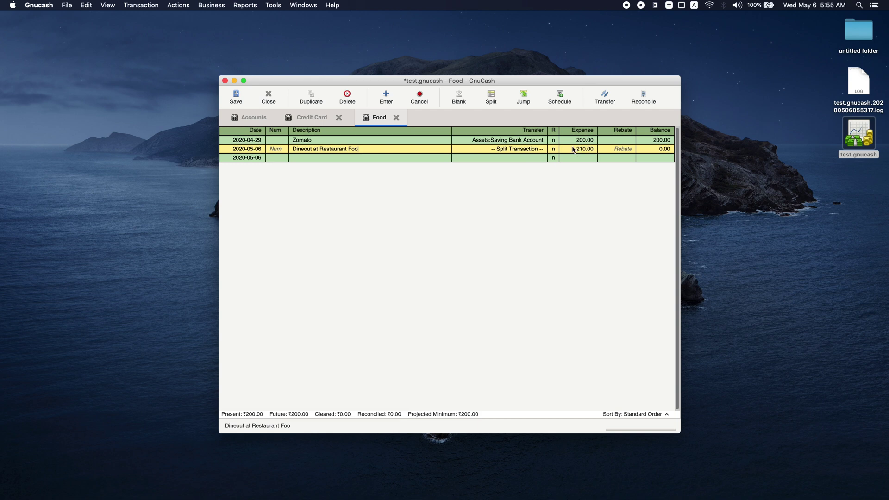
{"action": "left_click", "coordinate": [252, 118]}
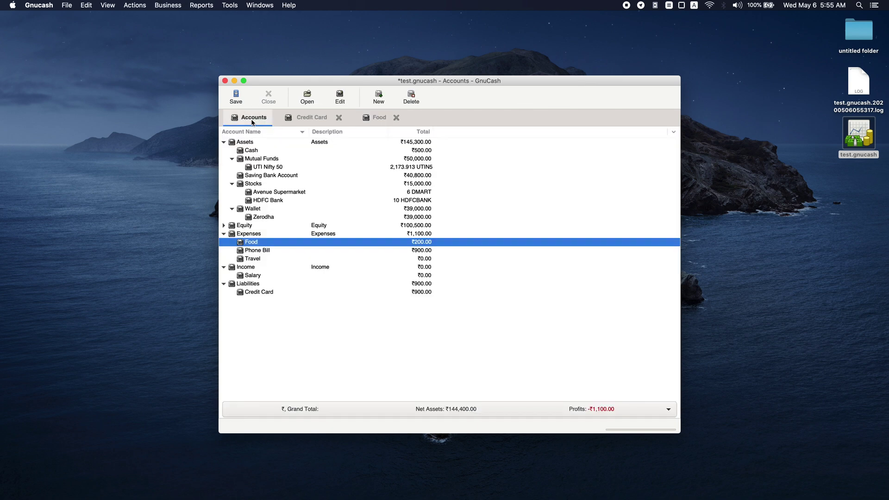
{"action": "double_click", "coordinate": [249, 151]}
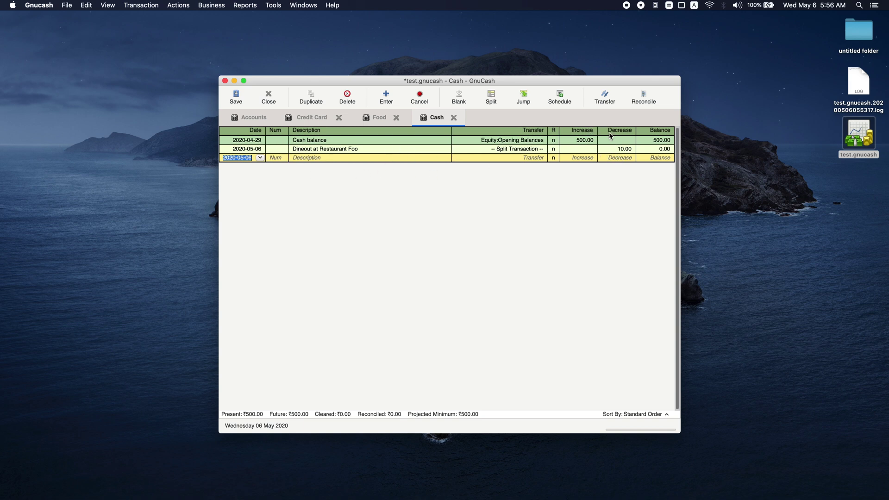
{"action": "left_click", "coordinate": [453, 118]}
Step: Close the Food register and reopen the Cash account register
{"action": "left_click", "coordinate": [397, 118]}
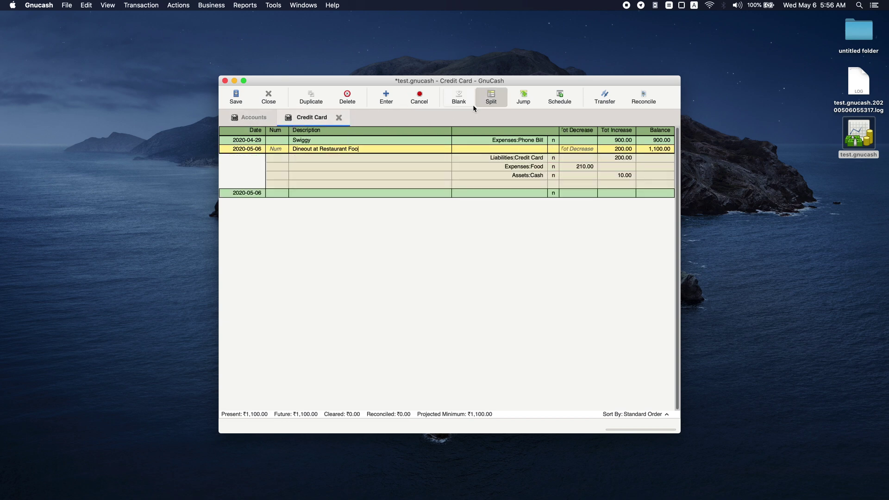
{"action": "left_click", "coordinate": [490, 99]}
{"action": "left_click", "coordinate": [257, 116]}
{"action": "left_click", "coordinate": [240, 153]}
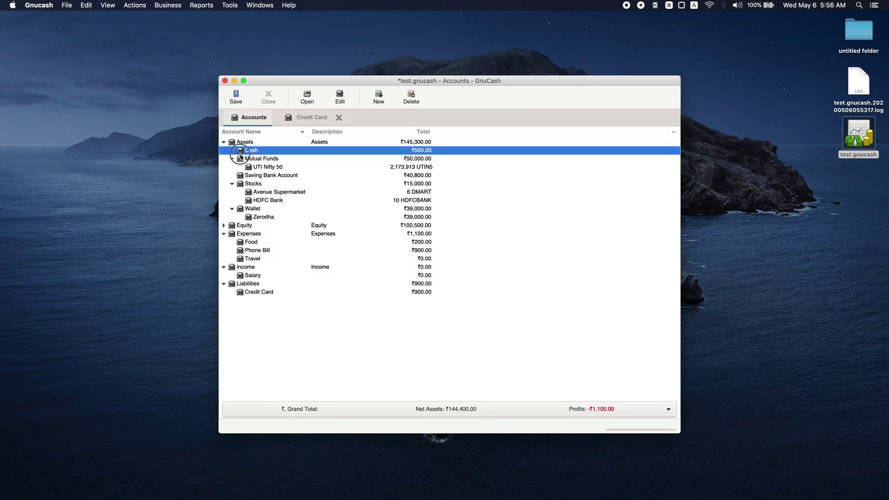
{"action": "double_click", "coordinate": [240, 153]}
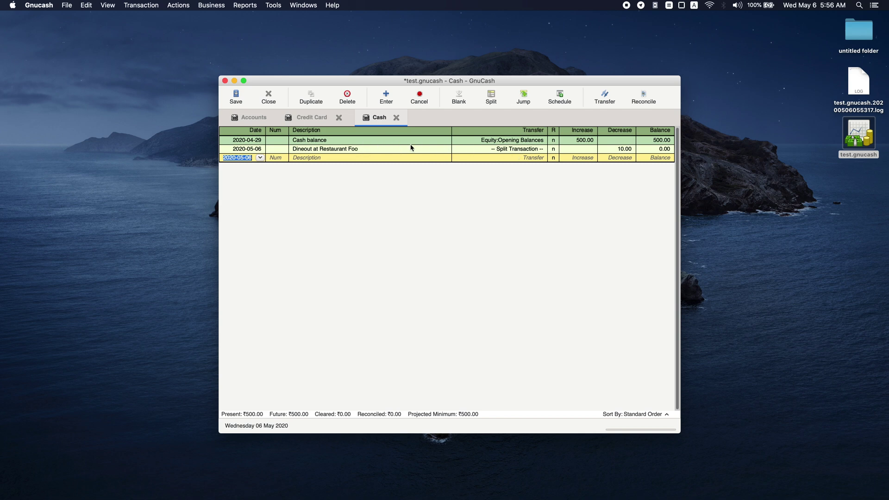
{"action": "left_click", "coordinate": [322, 119]}
Step: Reopen Food, recheck the Dineout splits, then close the Cash and Food registers
{"action": "left_click", "coordinate": [253, 117]}
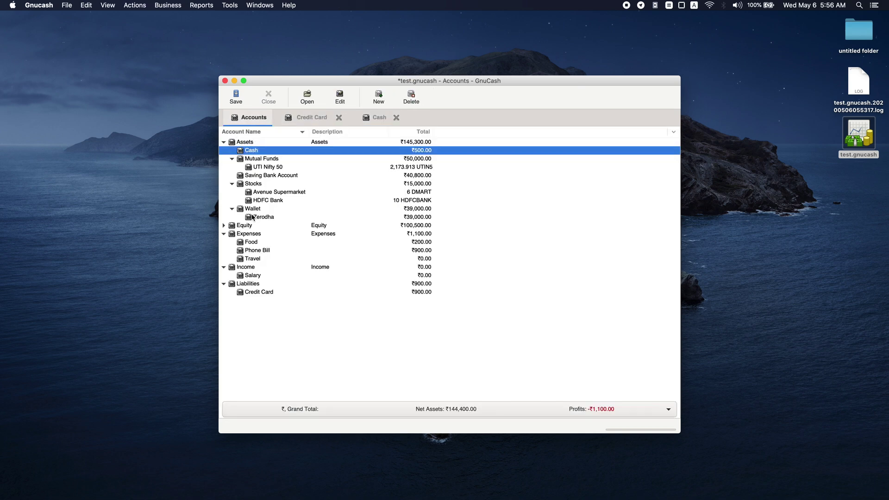
{"action": "double_click", "coordinate": [240, 242]}
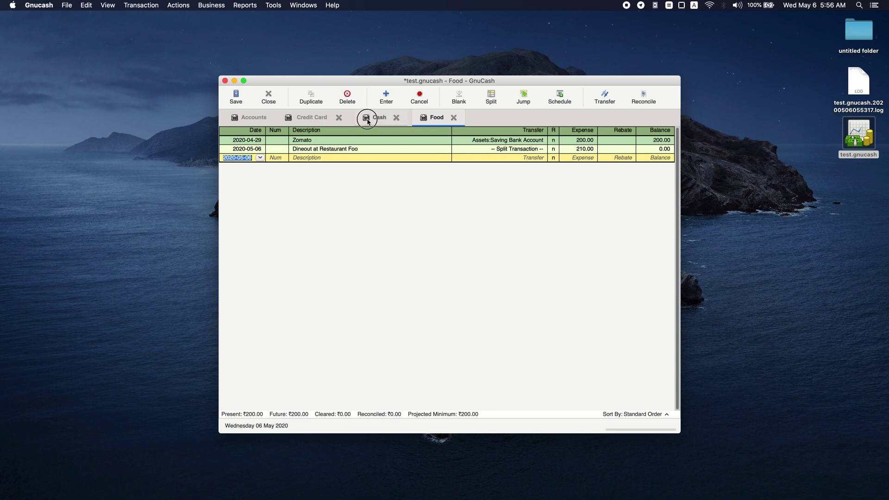
{"action": "left_click", "coordinate": [317, 119]}
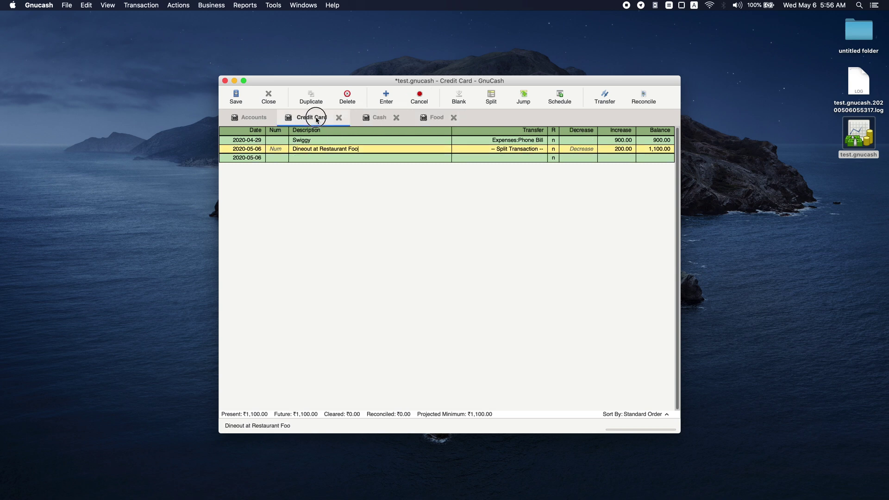
{"action": "left_click", "coordinate": [492, 101]}
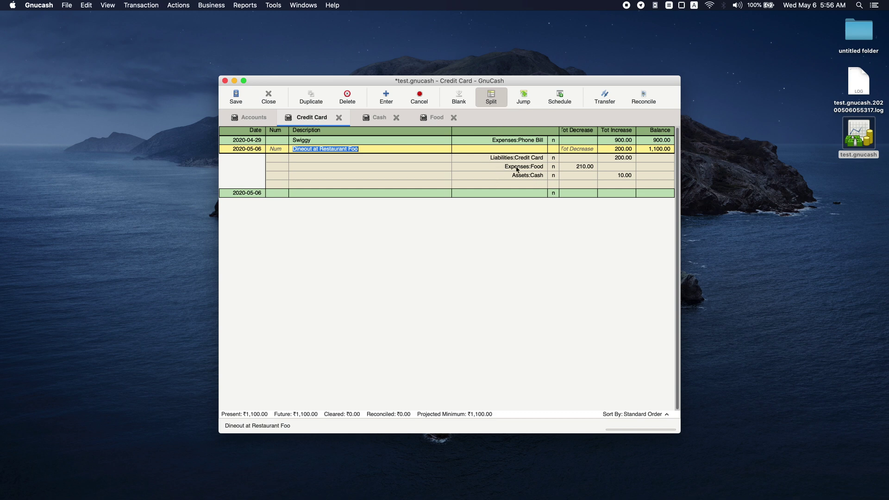
{"action": "left_click", "coordinate": [487, 101]}
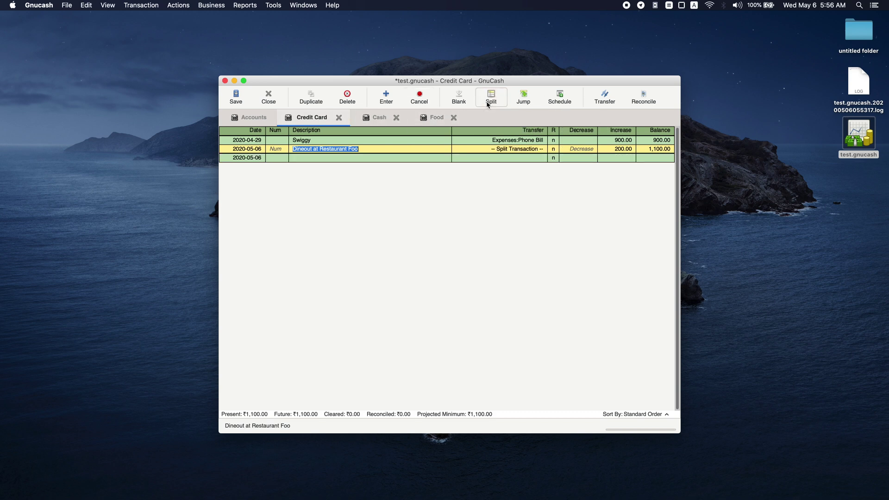
{"action": "left_click", "coordinate": [396, 117]}
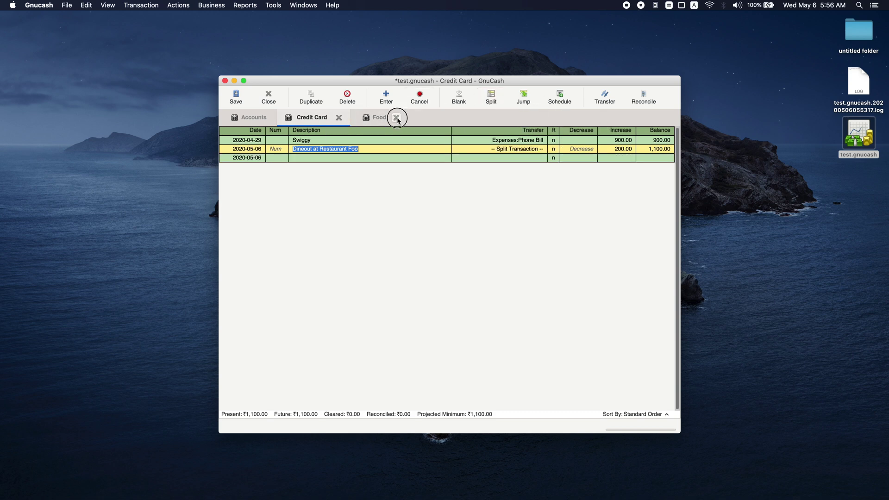
{"action": "left_click", "coordinate": [396, 117]}
{"action": "left_click", "coordinate": [253, 118]}
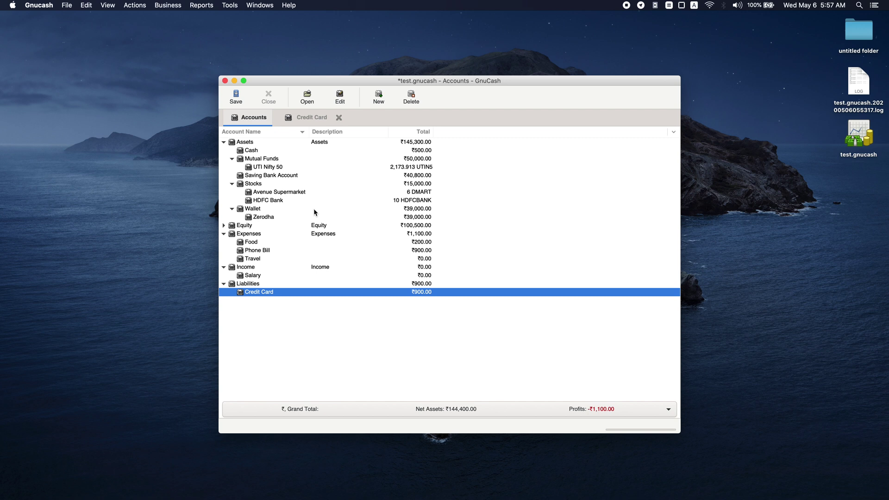
Step: Select the Expenses parent account in the account tree
{"action": "left_click", "coordinate": [259, 236]}
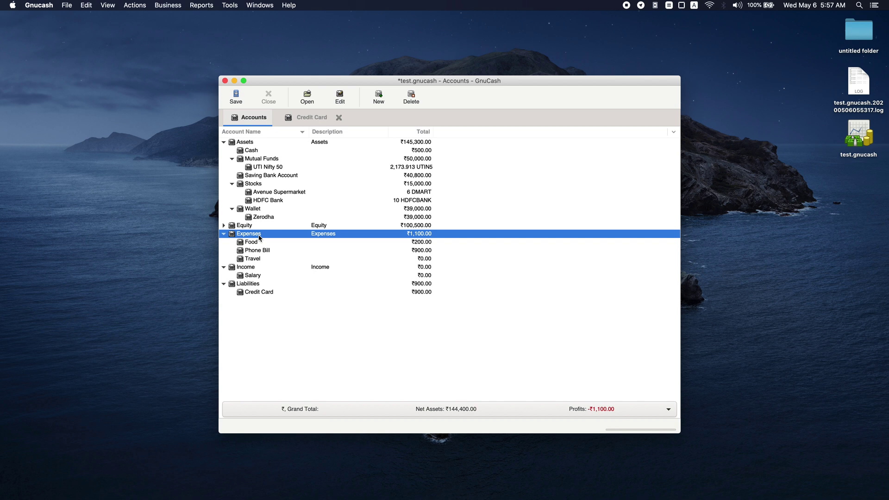
Step: Start a new account under Expenses named 'Banking Charges'
{"action": "right_click", "coordinate": [259, 237]}
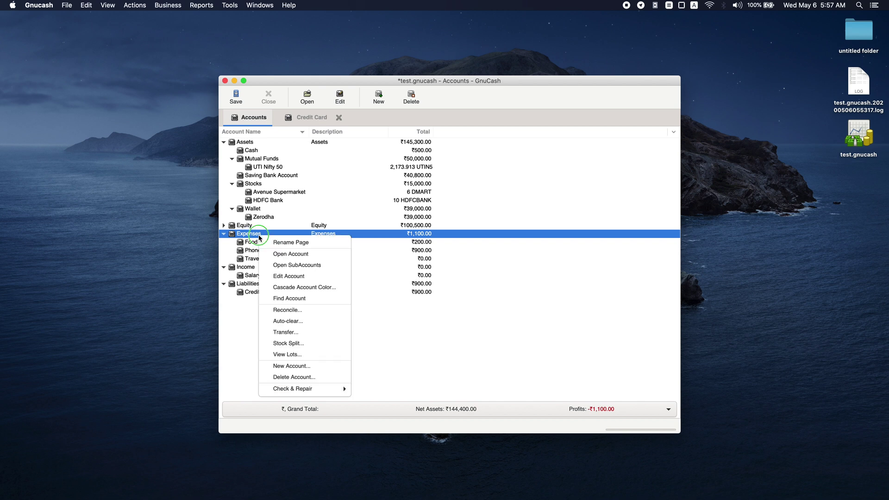
{"action": "left_click", "coordinate": [295, 355]}
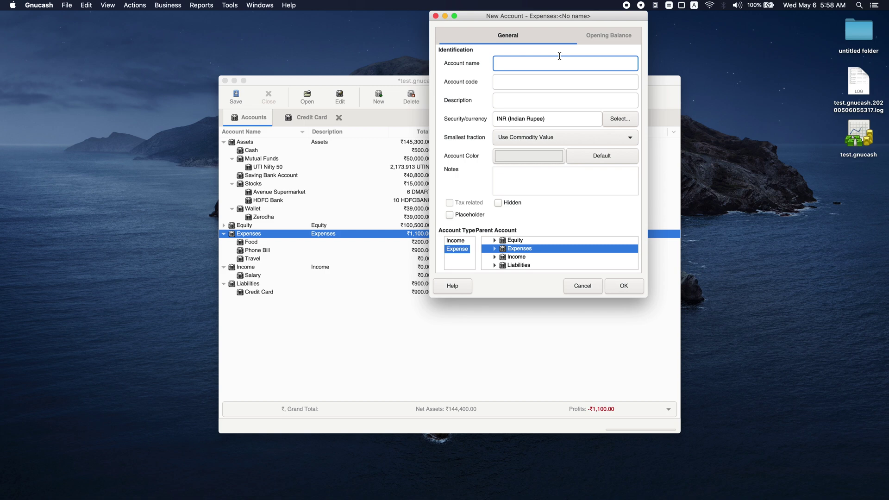
{"action": "type", "text": "Ban"}
{"action": "type", "text": "king "}
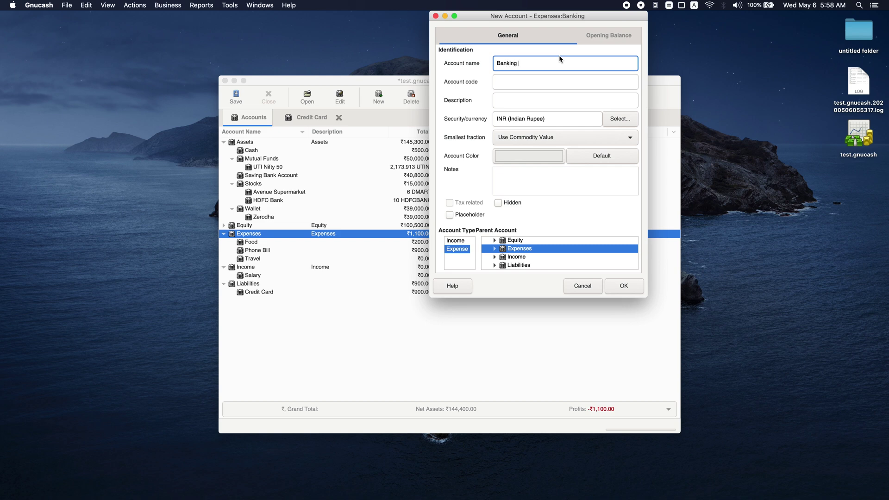
{"action": "type", "text": "Charges"}
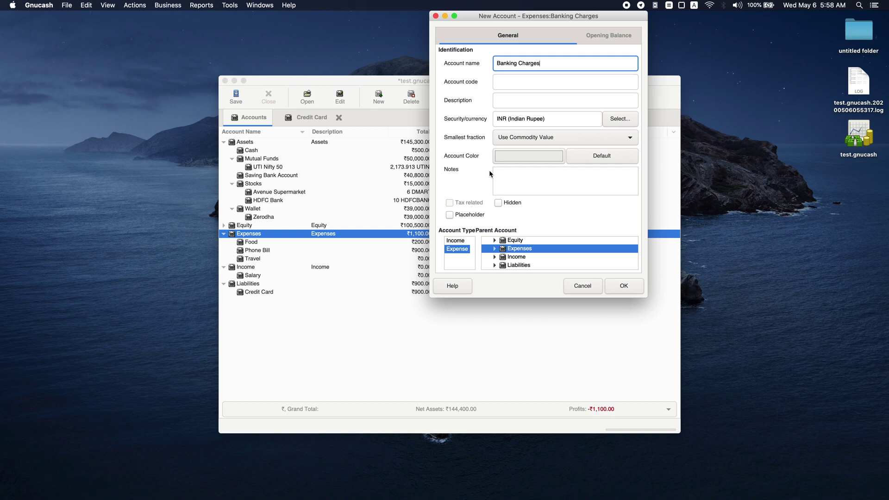
Step: Confirm the Banking Charges account, then add a 'Hosting Expenses' account under Expenses
{"action": "left_click", "coordinate": [626, 287]}
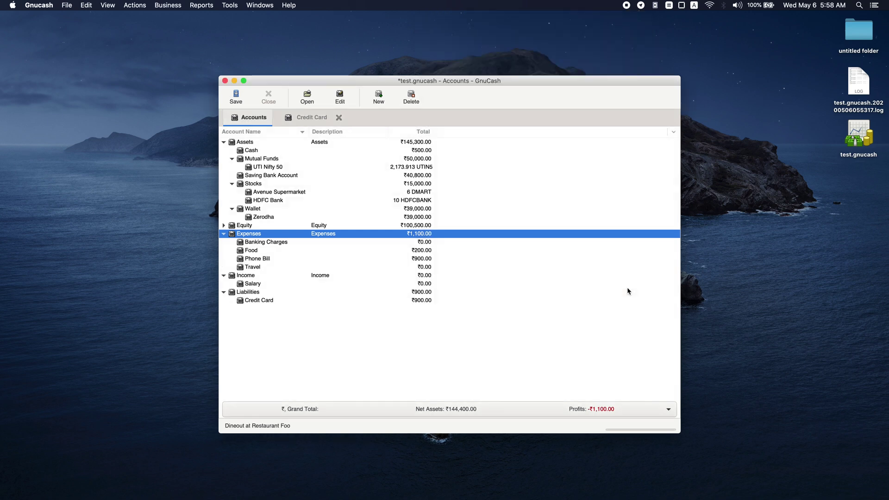
{"action": "right_click", "coordinate": [274, 234]}
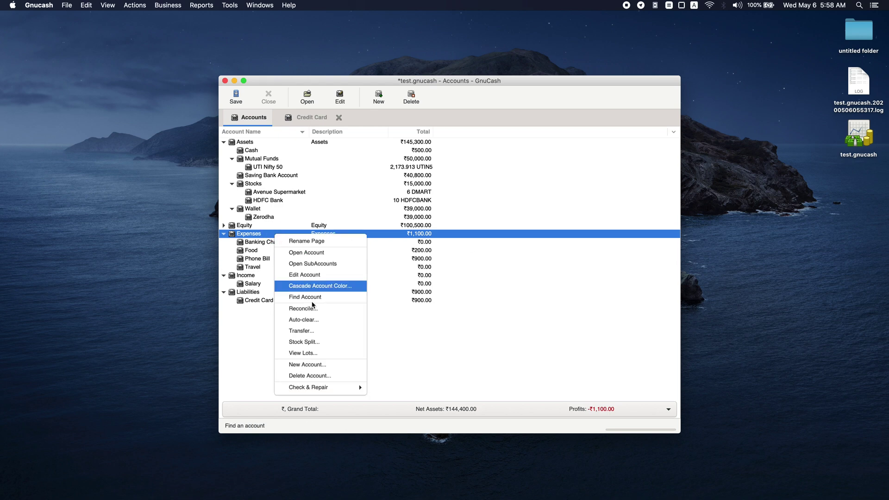
{"action": "left_click", "coordinate": [321, 365]}
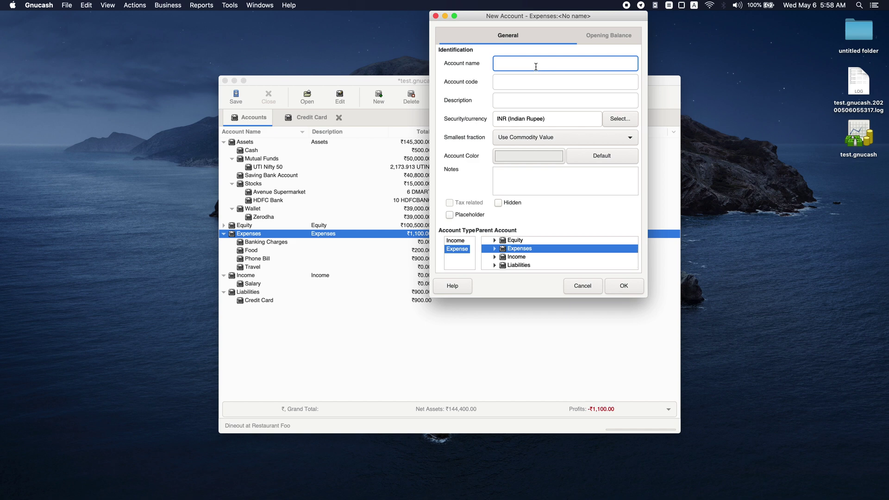
{"action": "type", "text": "Hosting Expenses"}
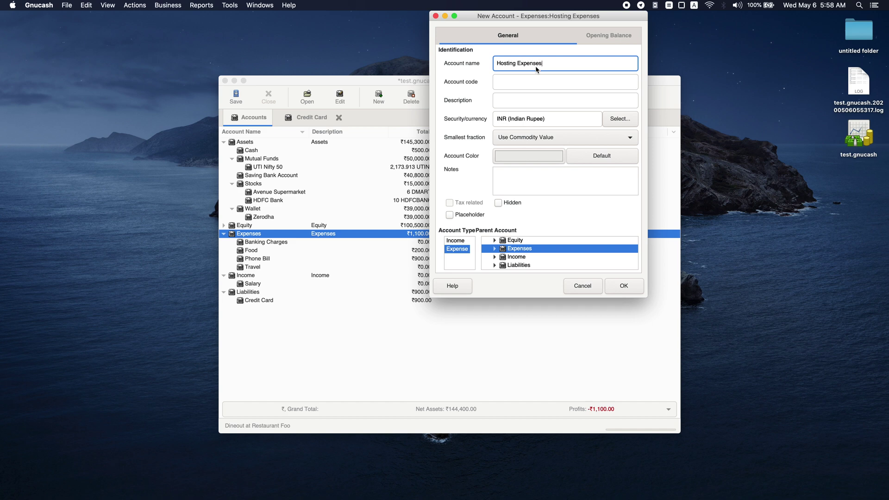
{"action": "left_click", "coordinate": [621, 284]}
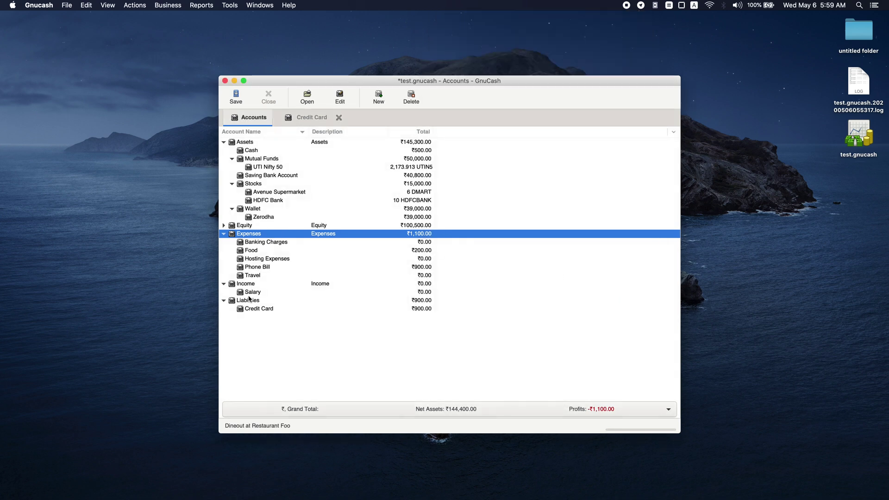
Step: In the Credit Card register, start a new transaction described 'Monthly Hosting Charges'
{"action": "double_click", "coordinate": [249, 309]}
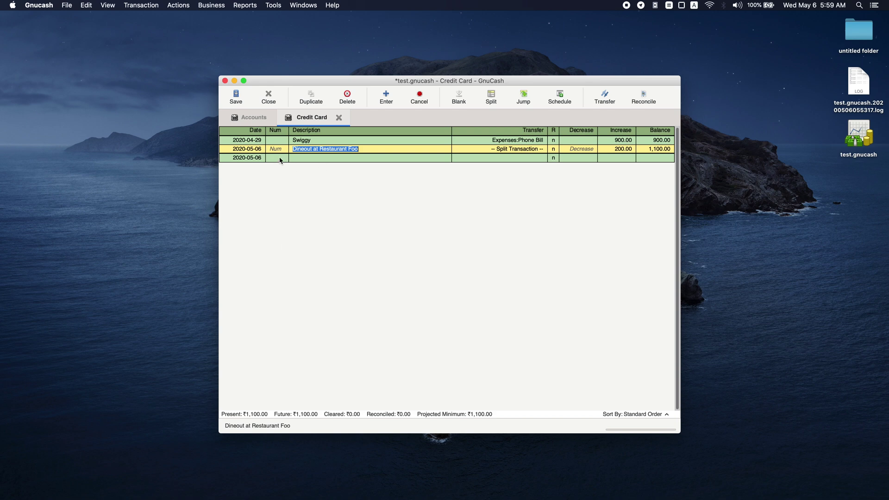
{"action": "left_click", "coordinate": [312, 158]}
{"action": "type", "text": "Monthl"}
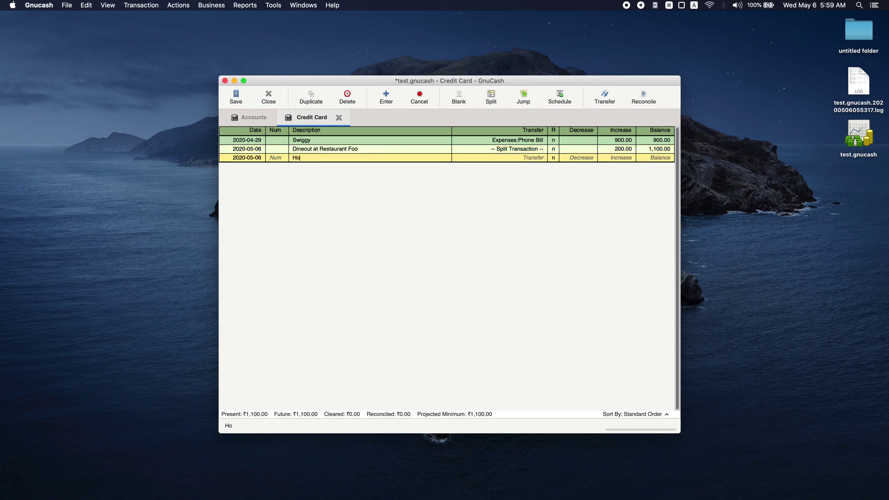
{"action": "type", "text": "y Hosting Charges"}
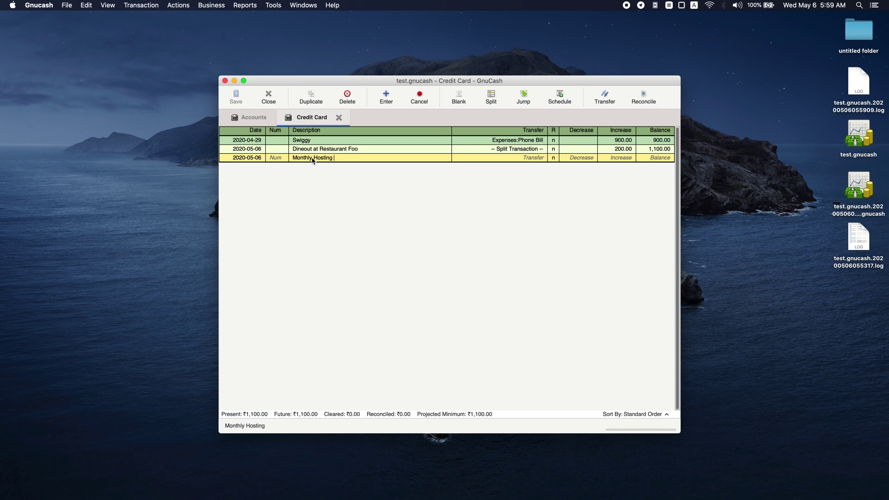
{"action": "key", "text": "Tab"}
Step: Set its transfer account to Expenses:Hosting Expenses with an increase of 500
{"action": "left_click", "coordinate": [491, 98]}
{"action": "left_click", "coordinate": [493, 99]}
{"action": "left_click", "coordinate": [527, 161]}
{"action": "type", "text": "ex:"}
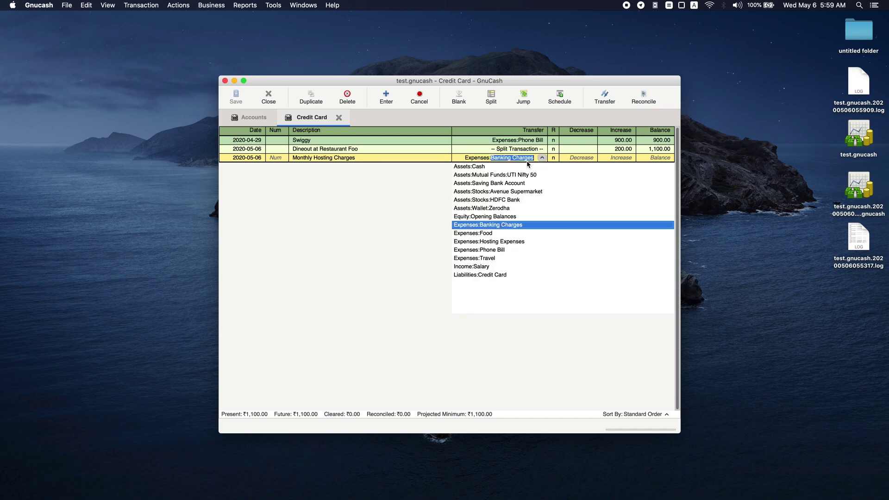
{"action": "key", "text": "Down"}
{"action": "key", "text": "Down"}
{"action": "key", "text": "Tab"}
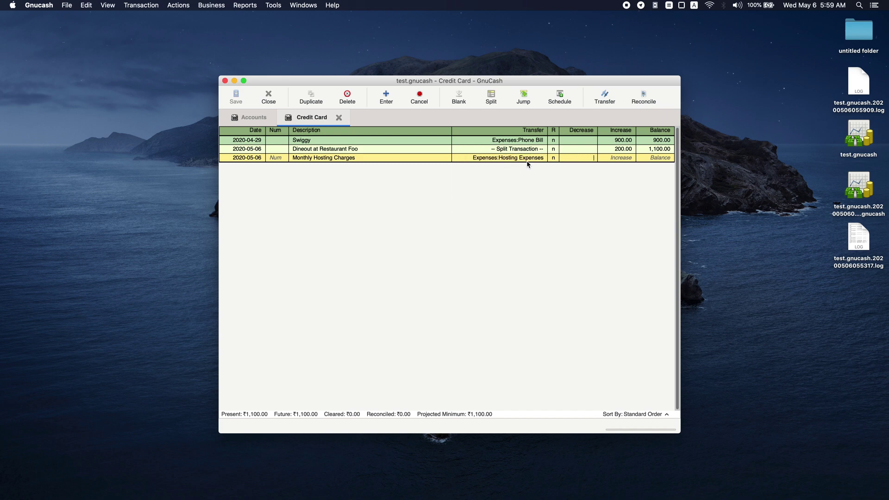
{"action": "key", "text": "Tab"}
{"action": "type", "text": "500"}
Step: Show the transaction's splits and give the Hosting Expenses split a decrease of 500
{"action": "left_click", "coordinate": [496, 99]}
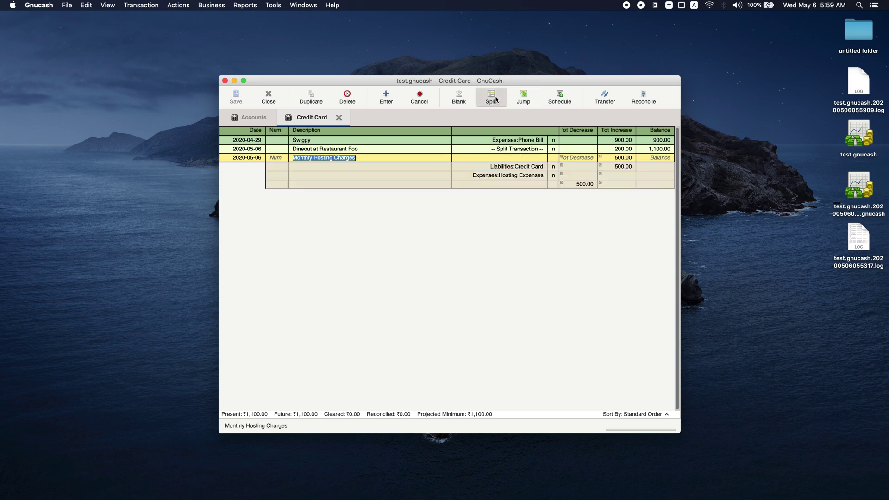
{"action": "left_click", "coordinate": [531, 179]}
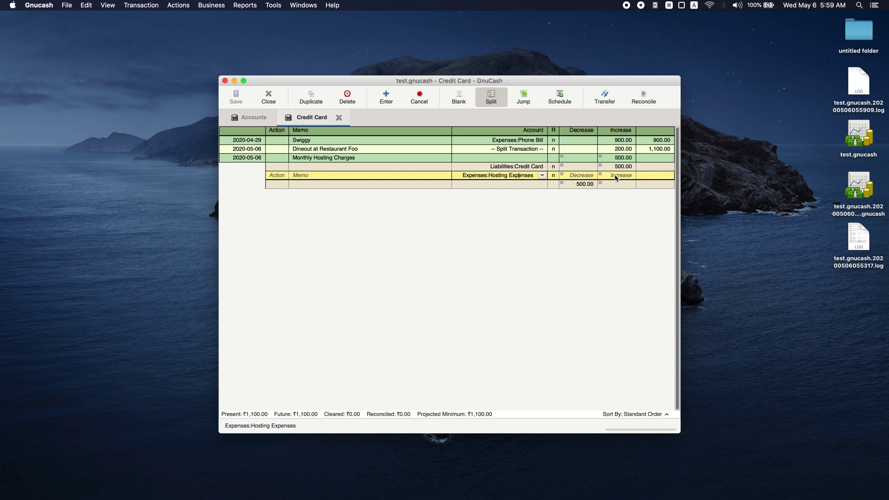
{"action": "left_click", "coordinate": [577, 176]}
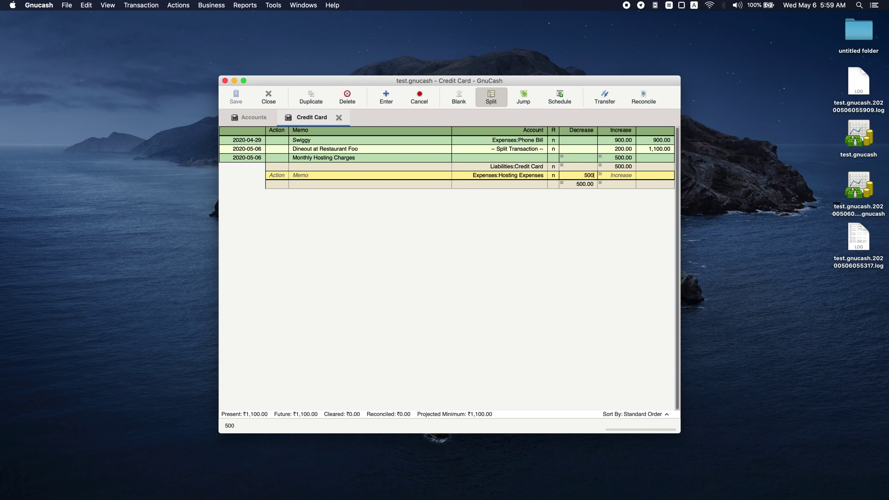
{"action": "type", "text": "500"}
{"action": "key", "text": "Return"}
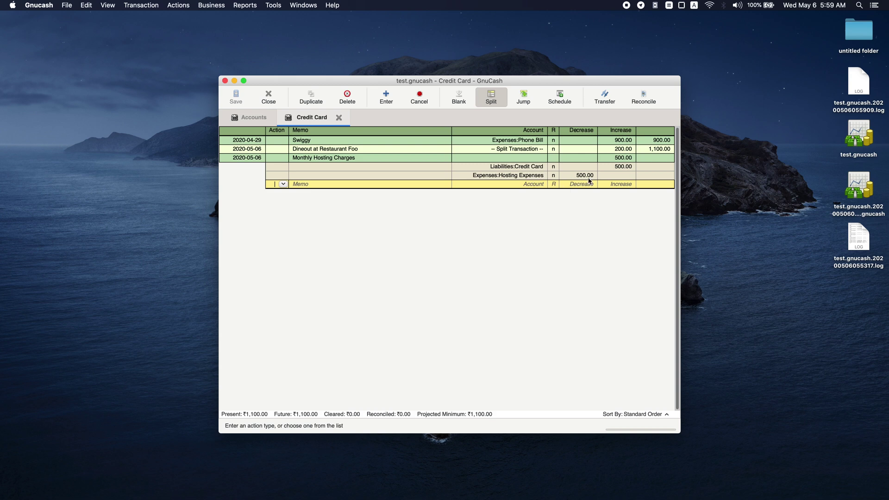
Step: Add an Expenses:Banking Charges split of 10
{"action": "left_click", "coordinate": [525, 184]}
{"action": "type", "text": "Ex:"}
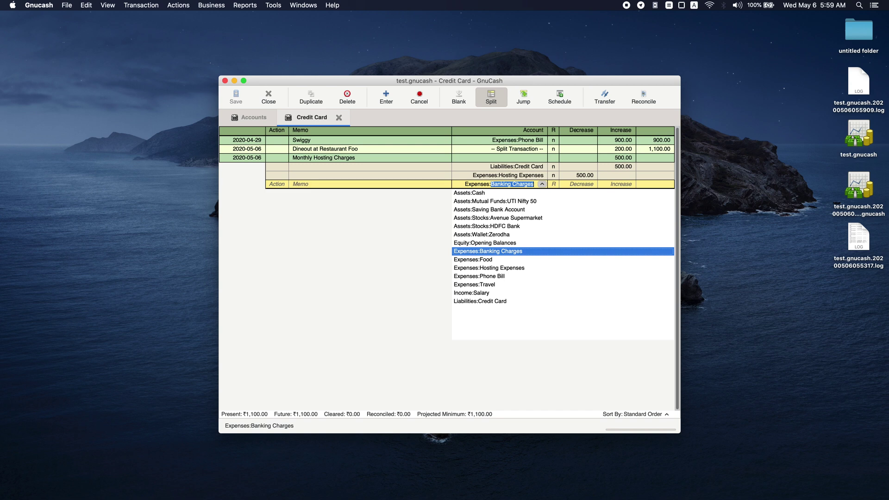
{"action": "key", "text": "Down"}
{"action": "key", "text": "Down"}
{"action": "key", "text": "Up"}
{"action": "key", "text": "Up"}
{"action": "key", "text": "Tab"}
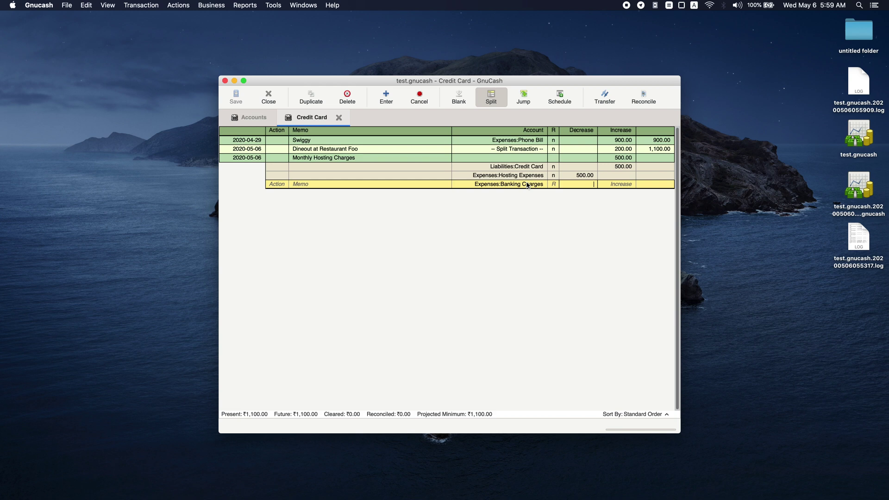
{"action": "type", "text": "10"}
{"action": "key", "text": "Return"}
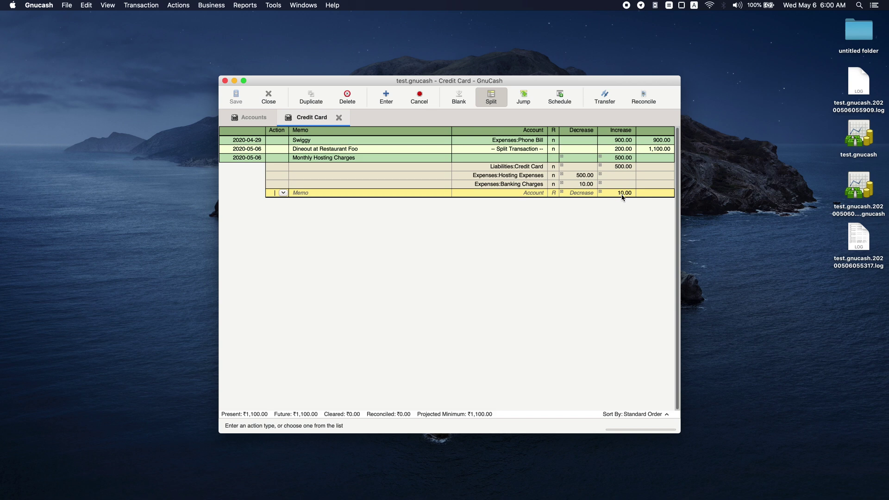
Step: Change the Credit Card split's increase from 500 to 510 and record the transaction
{"action": "left_click", "coordinate": [626, 166]}
{"action": "double_click", "coordinate": [625, 166]}
{"action": "type", "text": "510"}
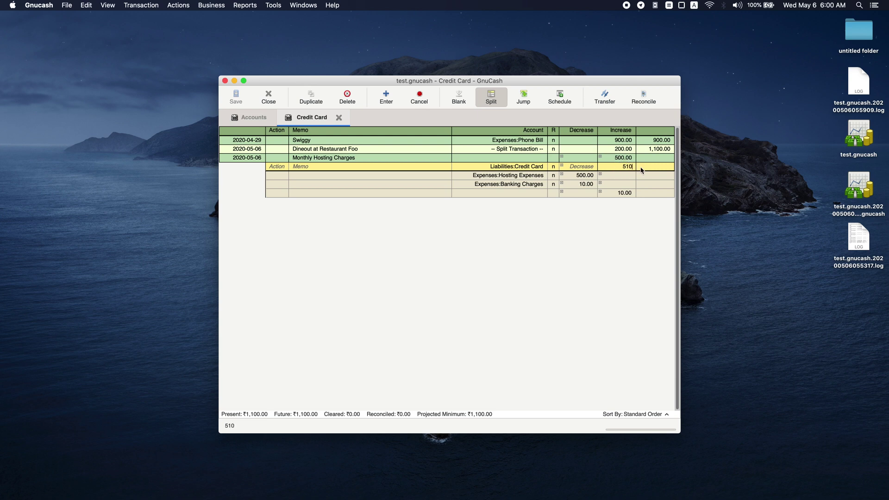
{"action": "key", "text": "Tab"}
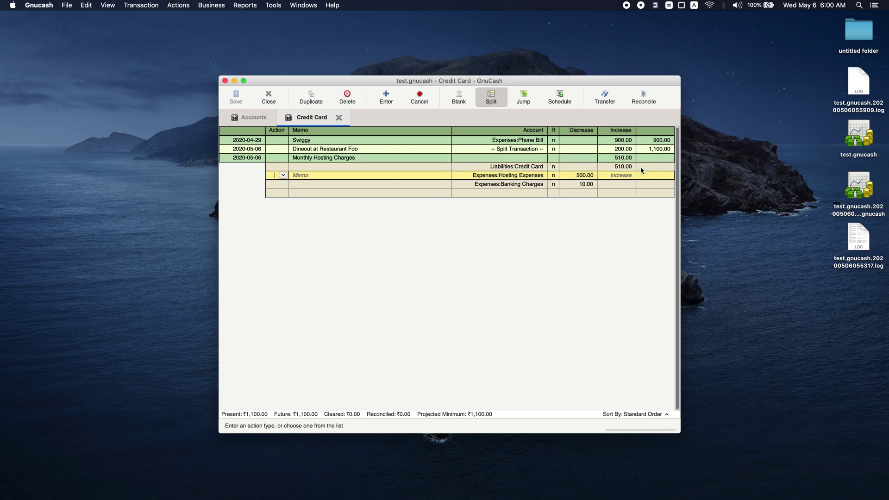
{"action": "key", "text": "Tab"}
{"action": "key", "text": "Tab"}
{"action": "key", "text": "Return"}
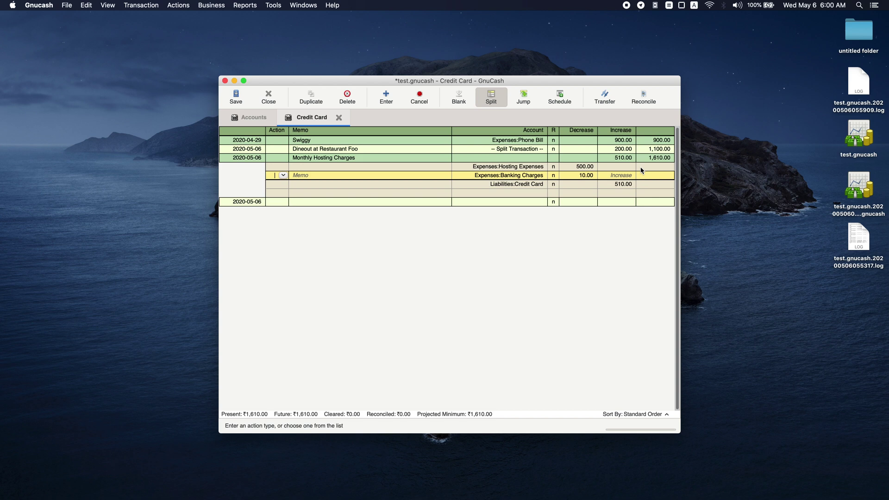
Step: Step through the split lines and record the finished 510.00 transaction
{"action": "key", "text": "Tab"}
{"action": "key", "text": "Tab"}
{"action": "key", "text": "Tab"}
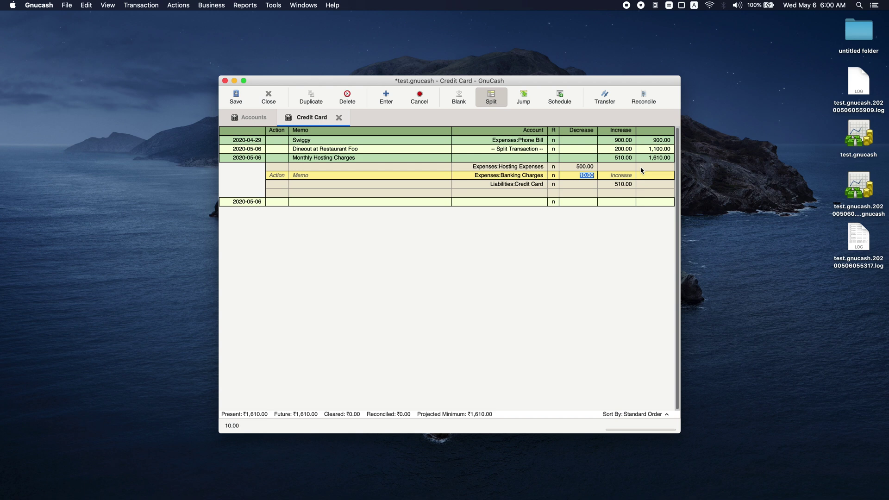
{"action": "key", "text": "Tab"}
{"action": "key", "text": "Tab"}
{"action": "key", "text": "Tab"}
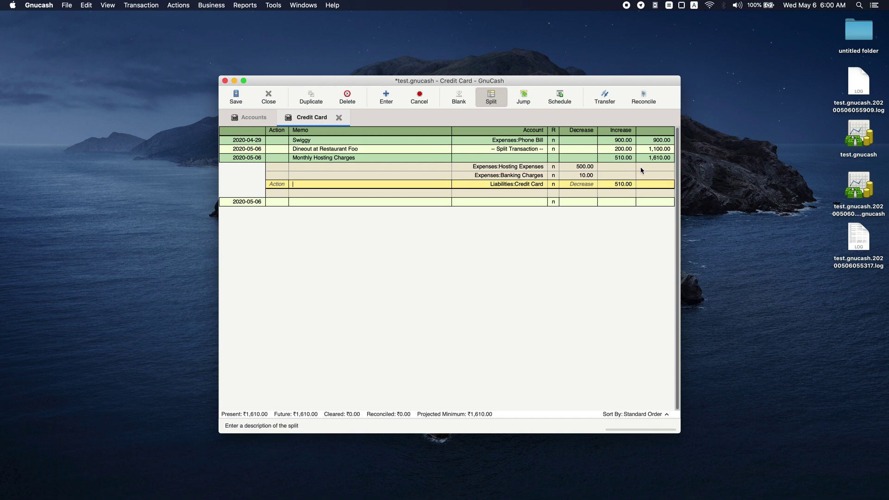
{"action": "key", "text": "Tab"}
{"action": "key", "text": "Tab"}
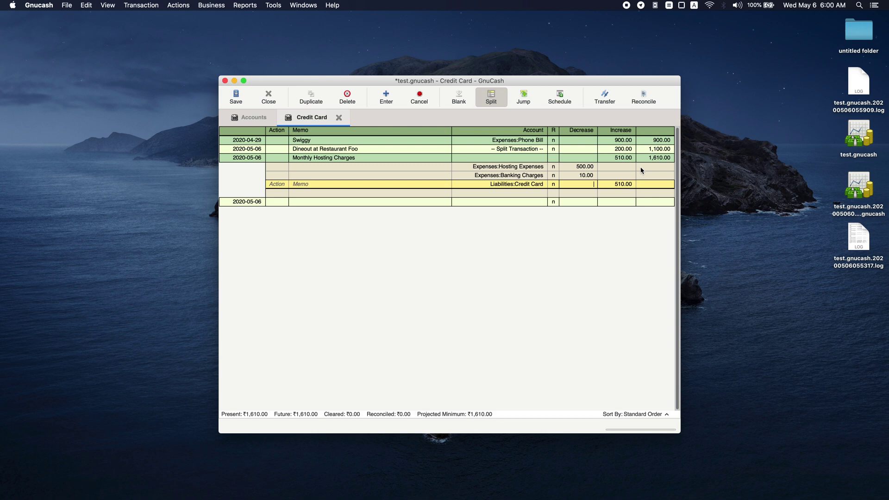
{"action": "key", "text": "Return"}
{"action": "key", "text": "Return"}
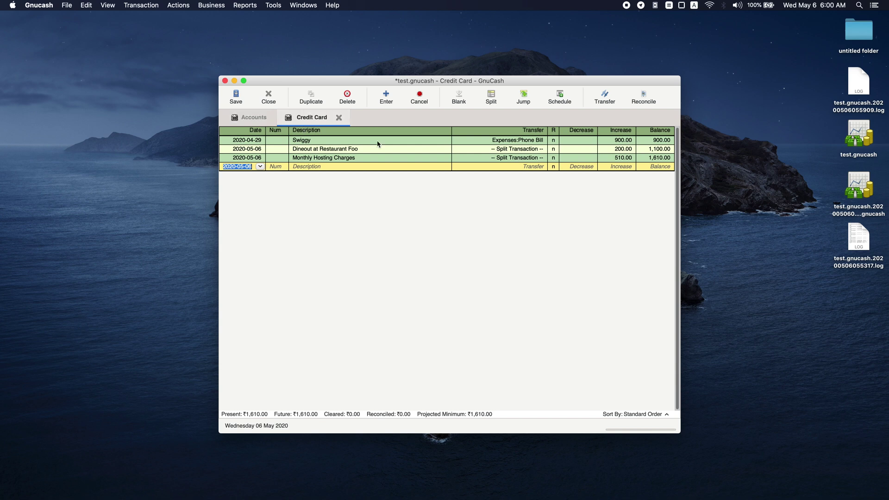
Step: Check the Banking Charges register (10.00), then the Hosting Expenses register (500.00)
{"action": "left_click", "coordinate": [251, 118]}
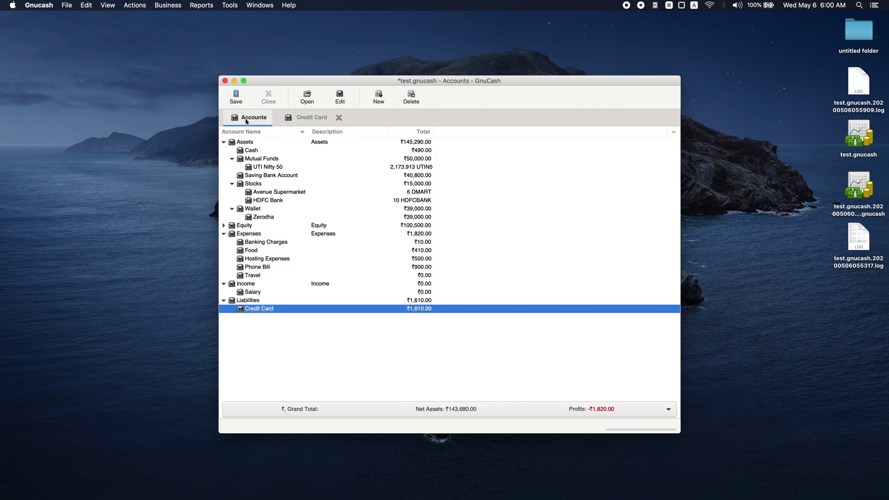
{"action": "double_click", "coordinate": [245, 246]}
{"action": "left_click", "coordinate": [237, 120]}
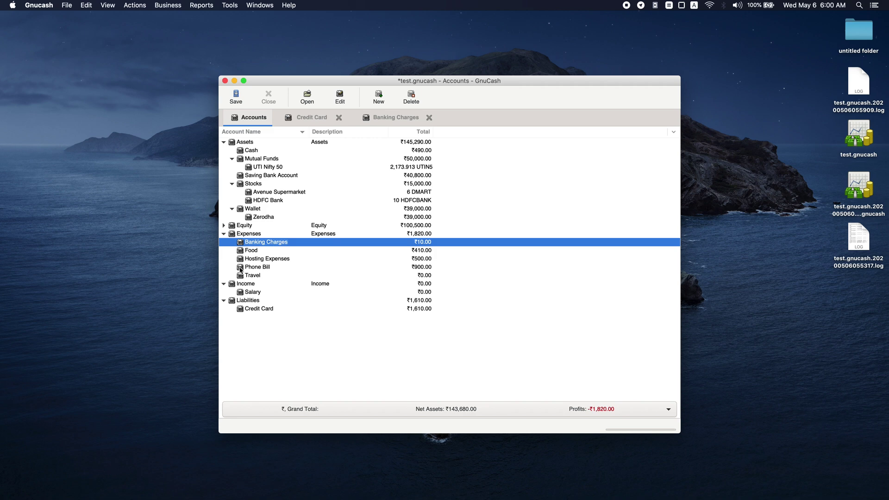
{"action": "double_click", "coordinate": [243, 258]}
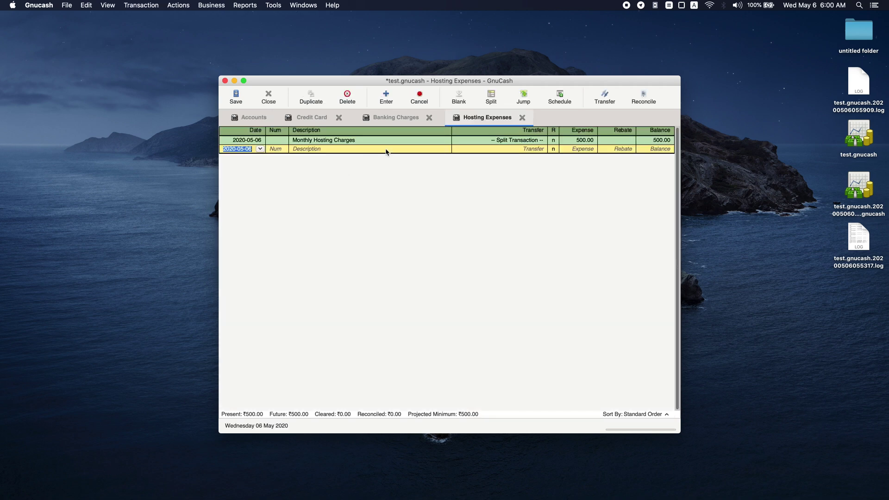